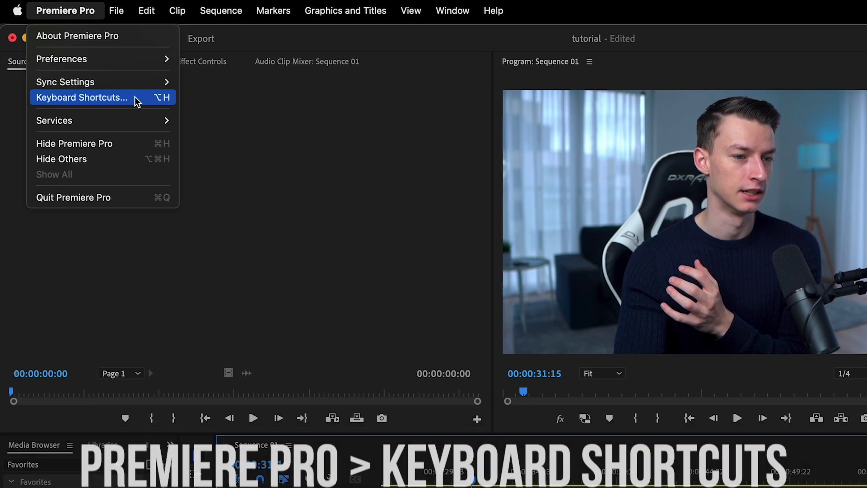
# Step: Open the keyboard shortcuts settings and look through the list of Application commands
pyautogui.click(139, 102)
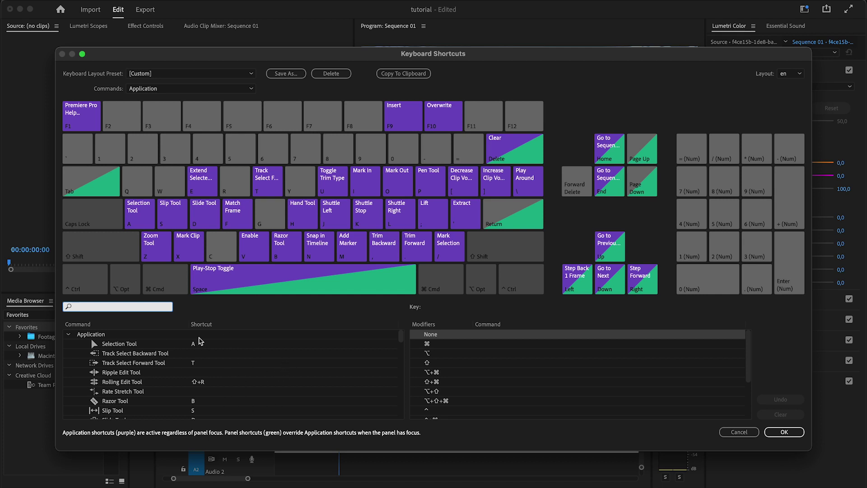
pyautogui.scroll(-15, 102, 371)
pyautogui.scroll(-10, 101, 373)
pyautogui.scroll(-20, 101, 372)
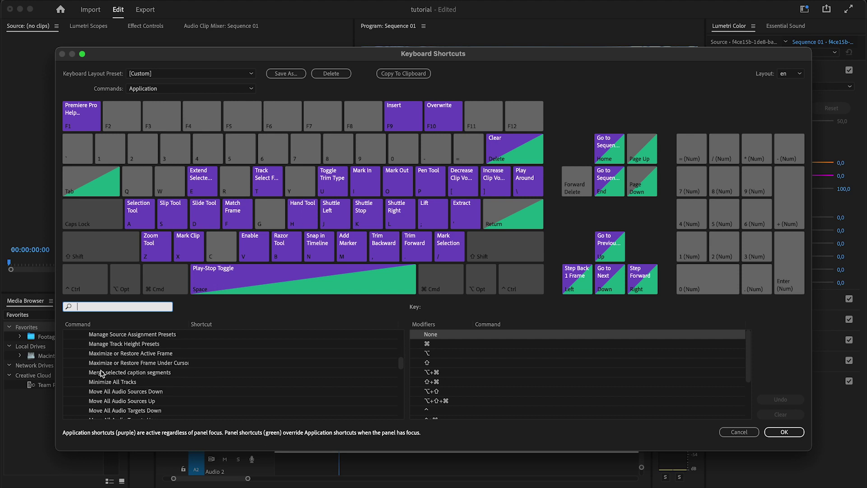
pyautogui.scroll(20, 101, 373)
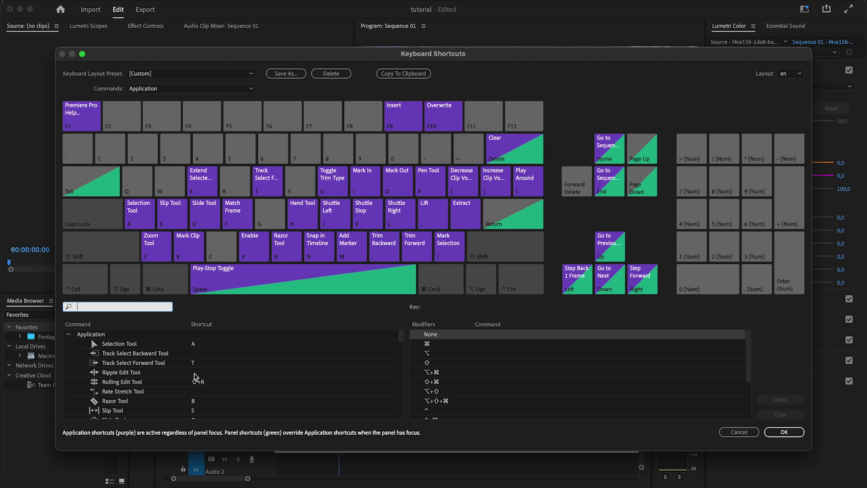
# Step: Try Shift+8 as the shortcut for the Ripple Edit Tool and clear the assignment again
pyautogui.click(196, 373)
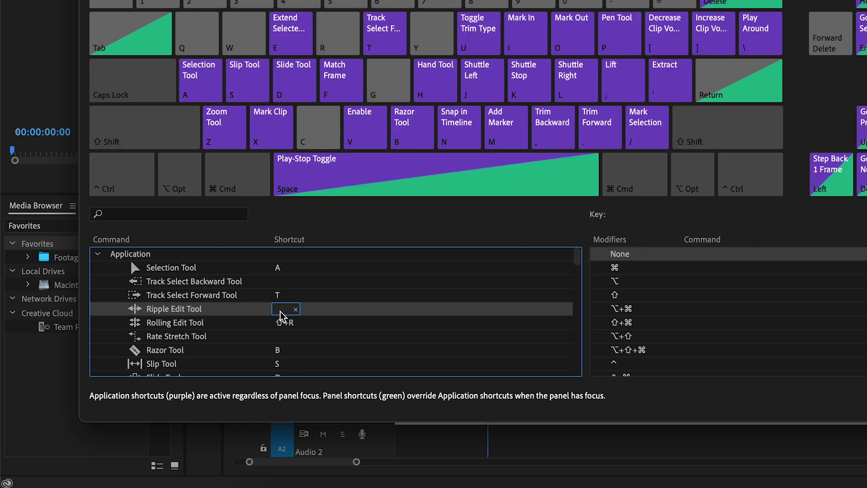
pyautogui.hotkey('shift', '8')
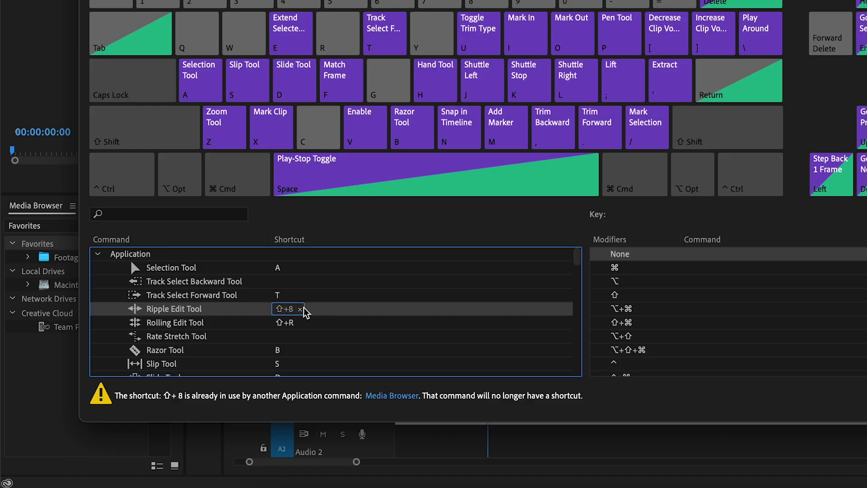
pyautogui.click(302, 309)
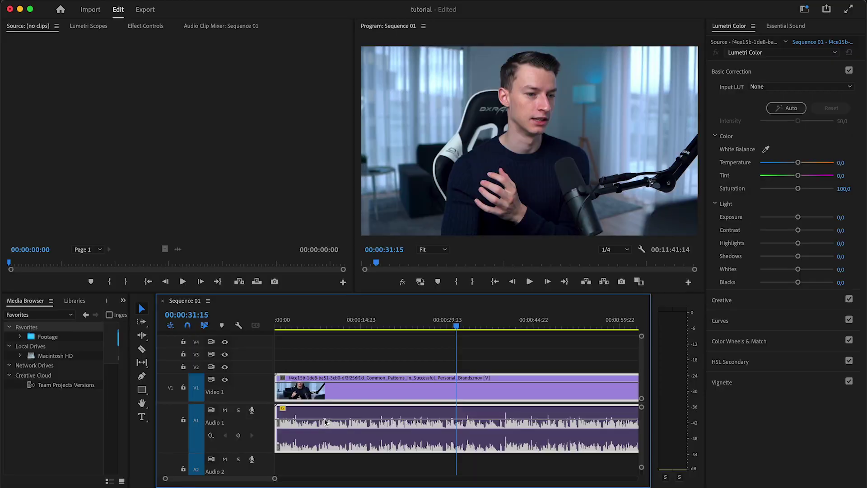
# Step: Cut the talking-head clip with the Razor tool at about 00:00:18:09 and 00:00:33:06
pyautogui.click(396, 324)
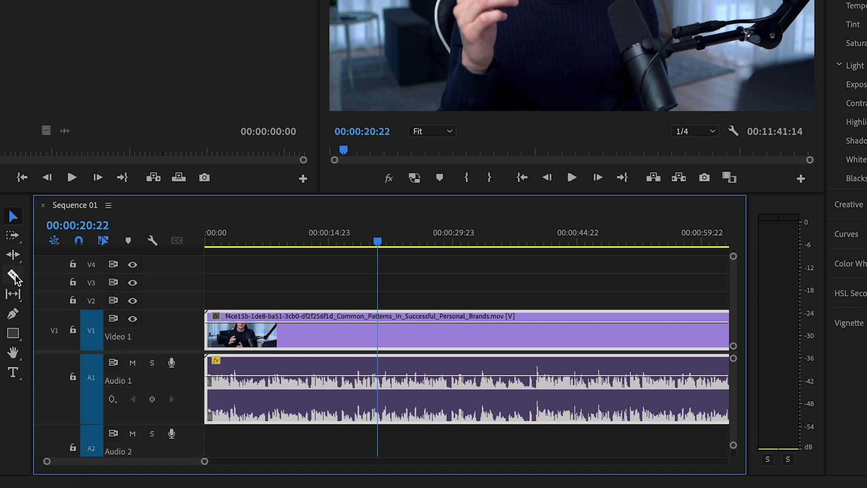
pyautogui.click(13, 275)
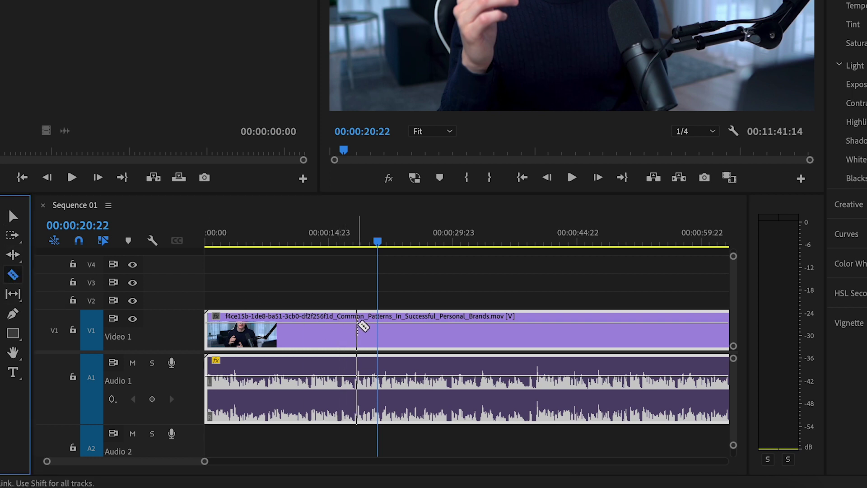
pyautogui.click(357, 326)
pyautogui.click(479, 334)
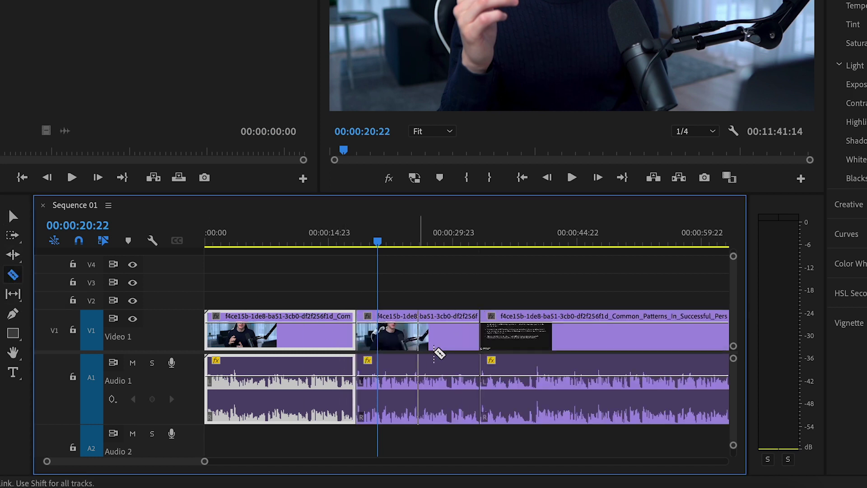
# Step: Delete the middle segment between the two razor cuts and close the gap it leaves
pyautogui.press('v')
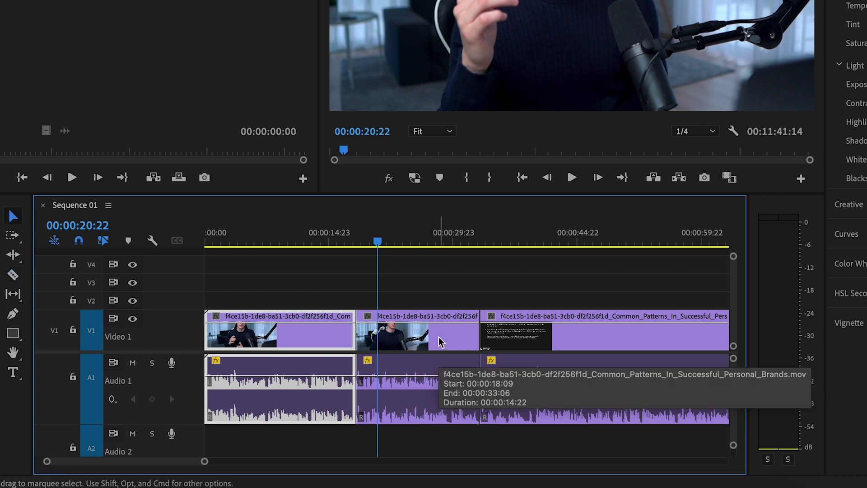
pyautogui.click(418, 360)
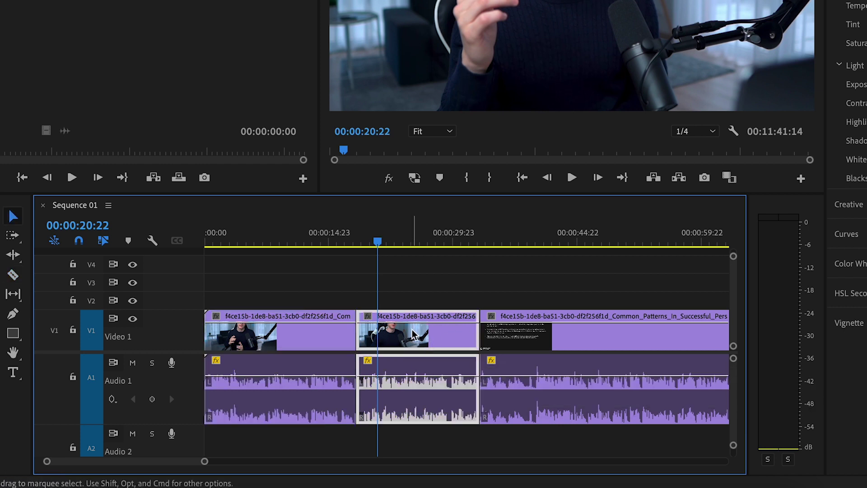
pyautogui.press('Delete')
pyautogui.click(426, 337)
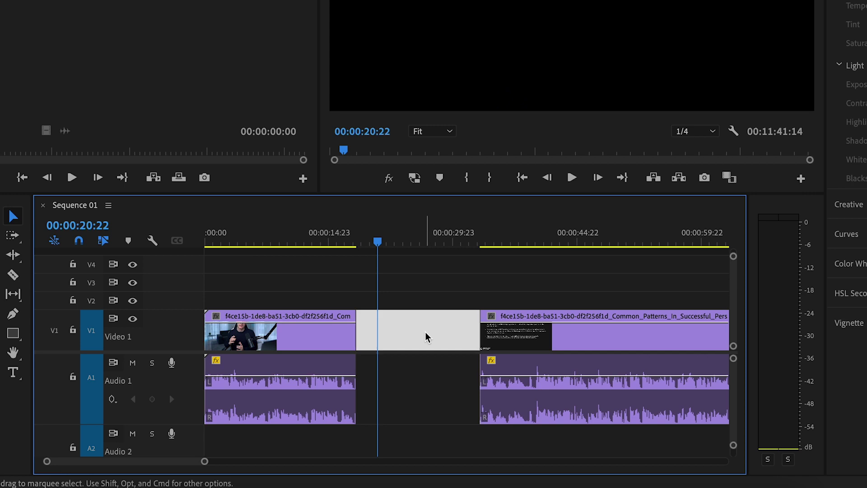
pyautogui.press('Delete')
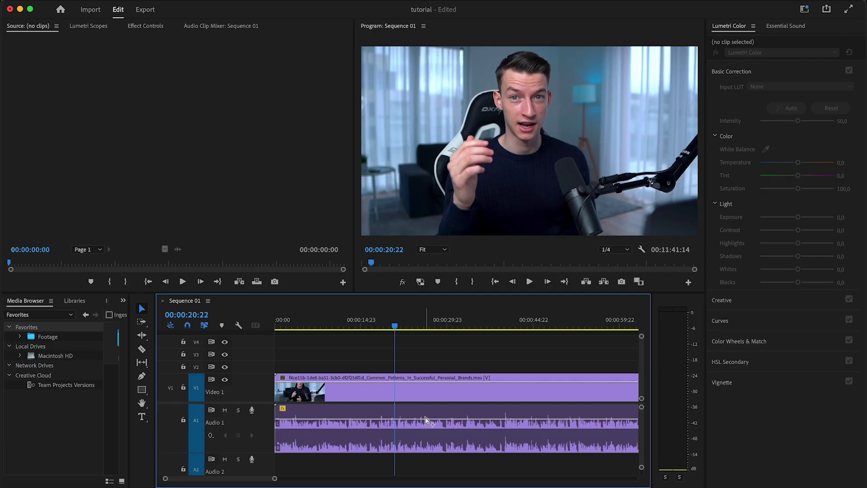
# Step: Split the clip at the playhead at 00:00:16:09 and 00:00:24:14, and ripple delete the segment between the cuts
pyautogui.click(362, 326)
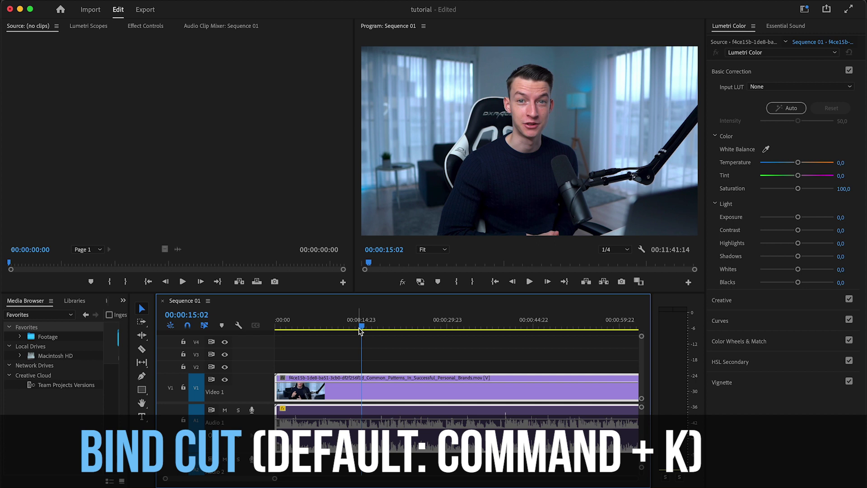
pyautogui.moveTo(366, 323); pyautogui.dragTo(369, 327)
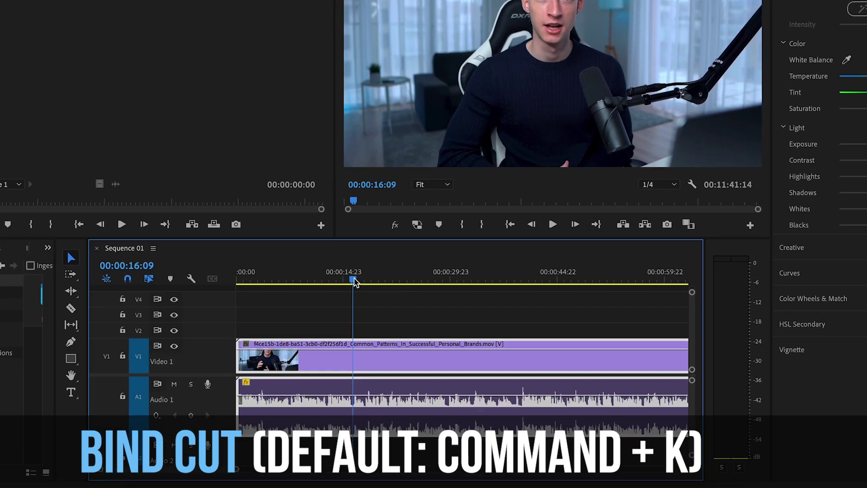
pyautogui.press('super+k')
pyautogui.moveTo(354, 242); pyautogui.dragTo(382, 240)
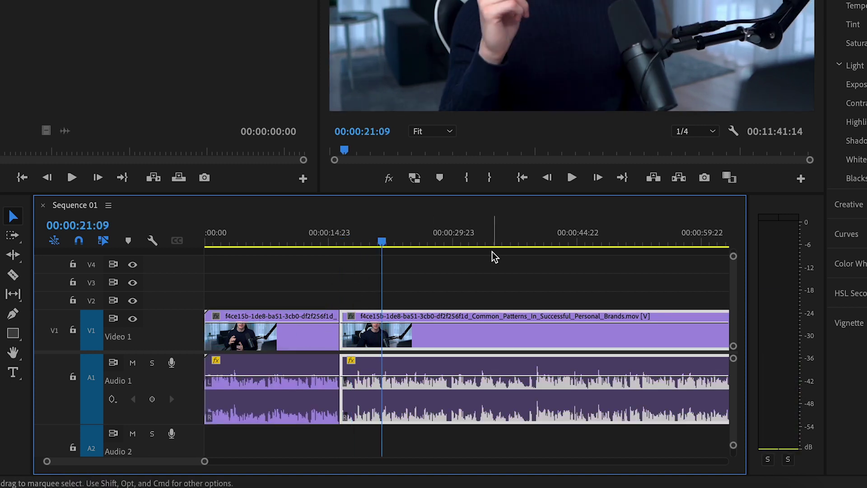
pyautogui.click(409, 245)
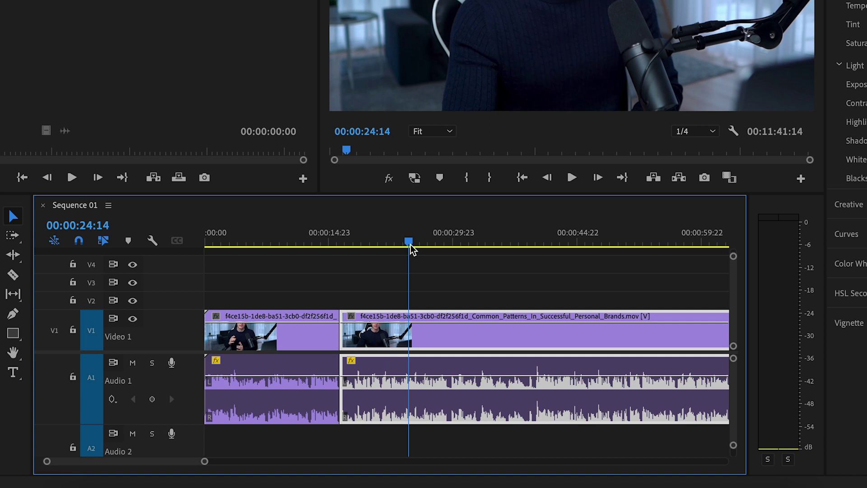
pyautogui.press('super+k')
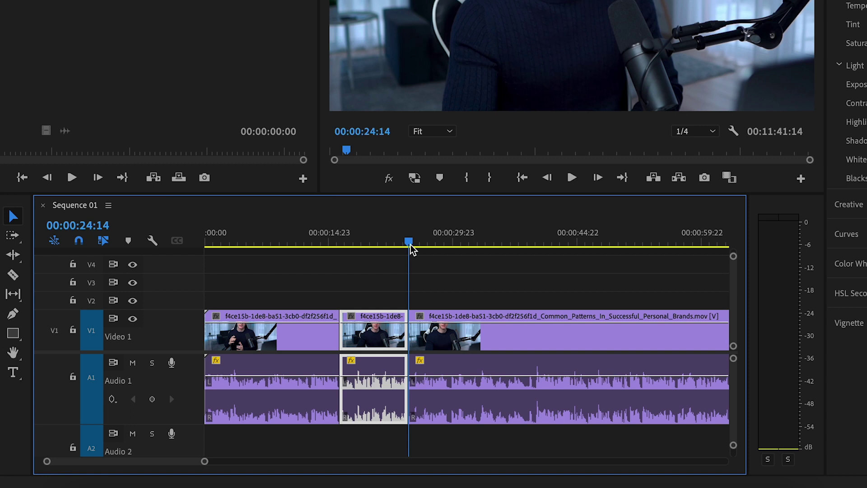
pyautogui.hotkey('shift', 'Delete')
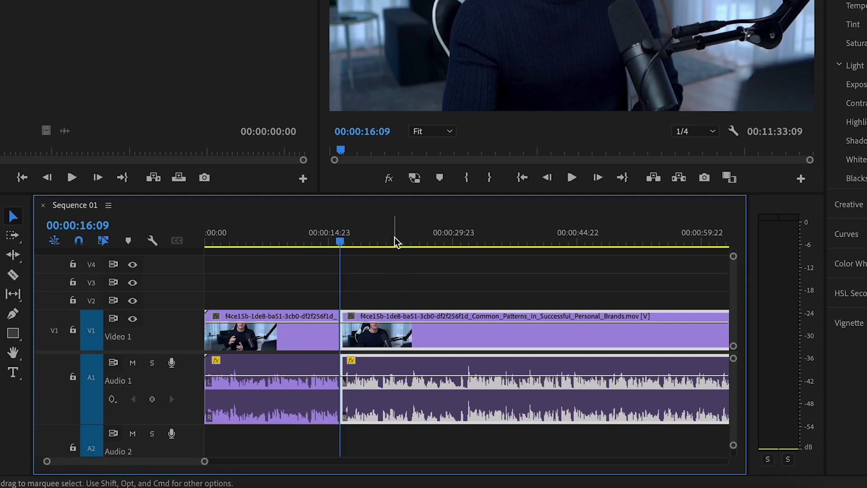
# Step: Split the second clip on the timeline at 00:00:22:18 using the playhead
pyautogui.click(394, 237)
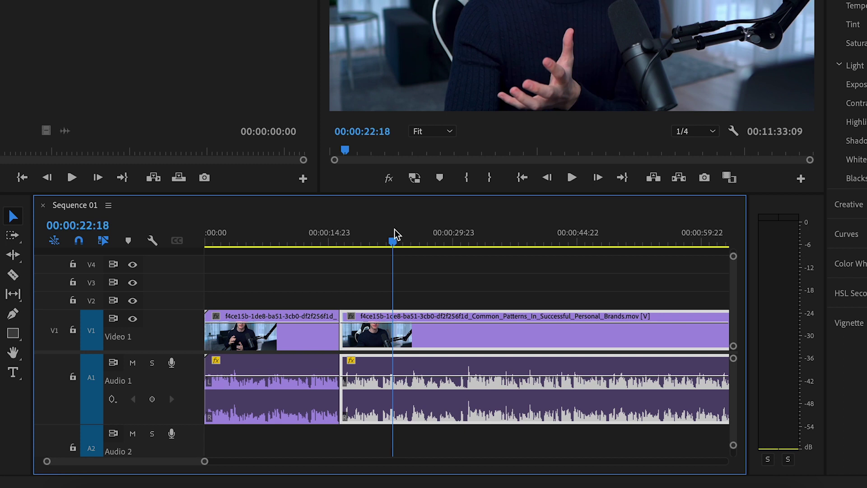
pyautogui.hotkey('ctrl', 'k')
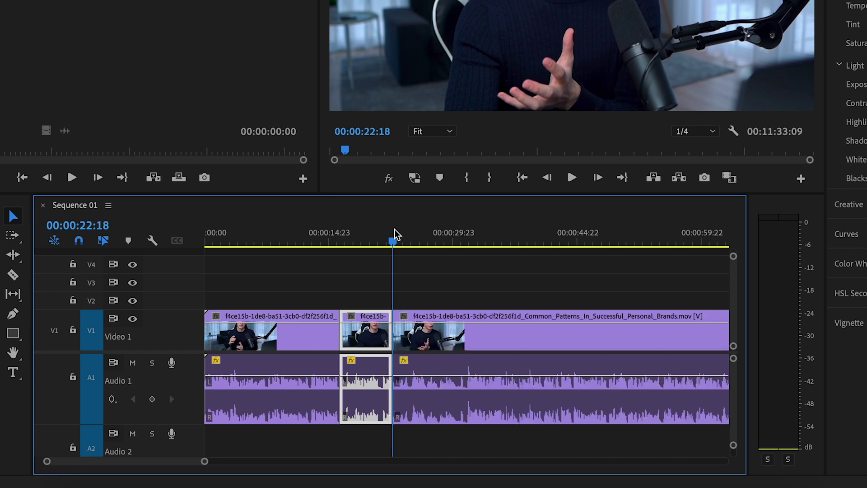
pyautogui.press('q')
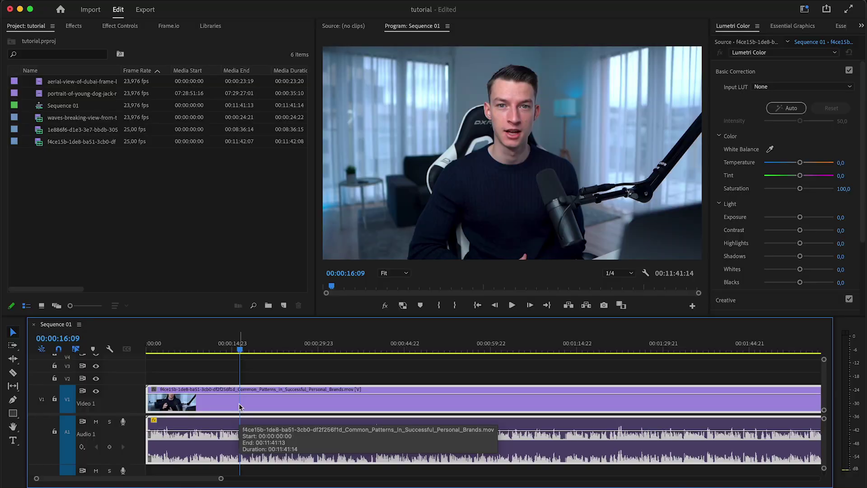
# Step: Replace the timeline clip with a fresh copy of the f4ce15b footage from the project, placed at the sequence start
pyautogui.click(239, 403)
pyautogui.press('Delete')
pyautogui.moveTo(97, 143); pyautogui.dragTo(144, 394)
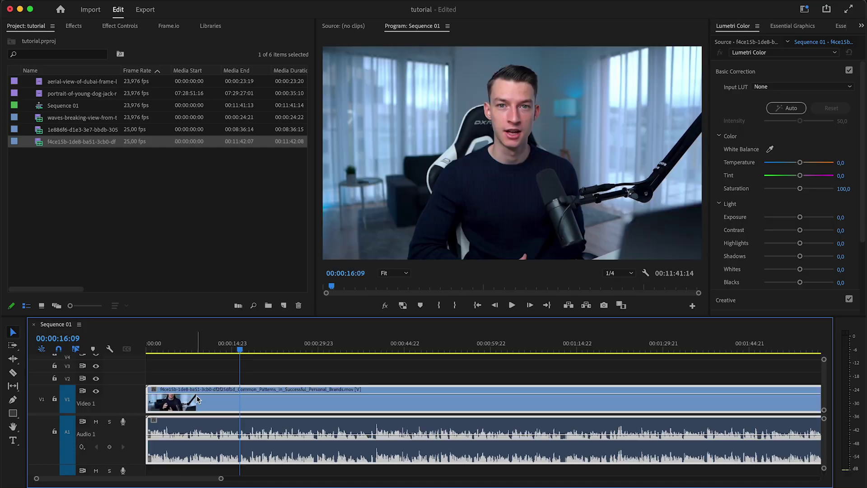
pyautogui.press('-')
# Step: Unlink the clip's audio from its video and move the audio about one minute later on Audio 1
pyautogui.rightClick(228, 408)
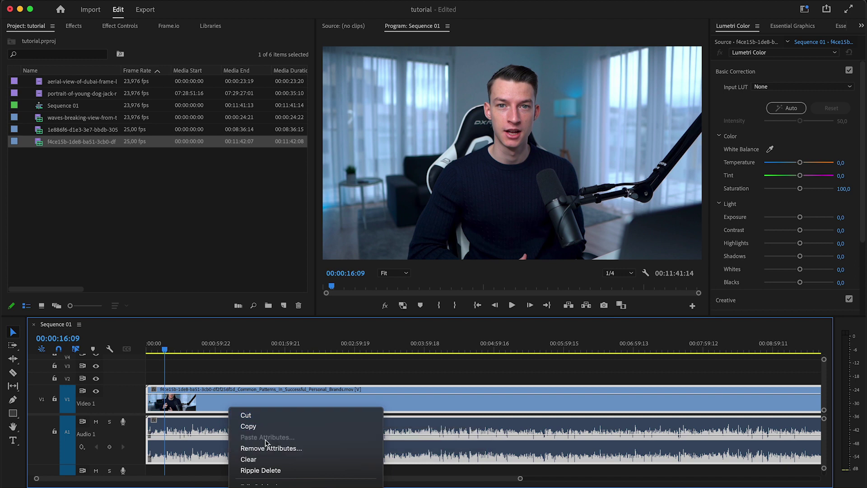
pyautogui.click(250, 393)
pyautogui.moveTo(198, 429); pyautogui.dragTo(273, 429)
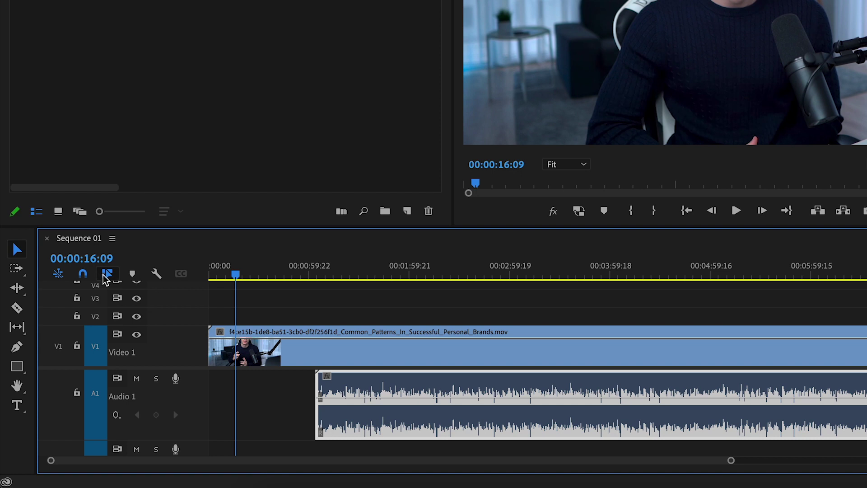
# Step: Turn off Linked Selection and delete the separated video and audio clips from the timeline
pyautogui.click(110, 273)
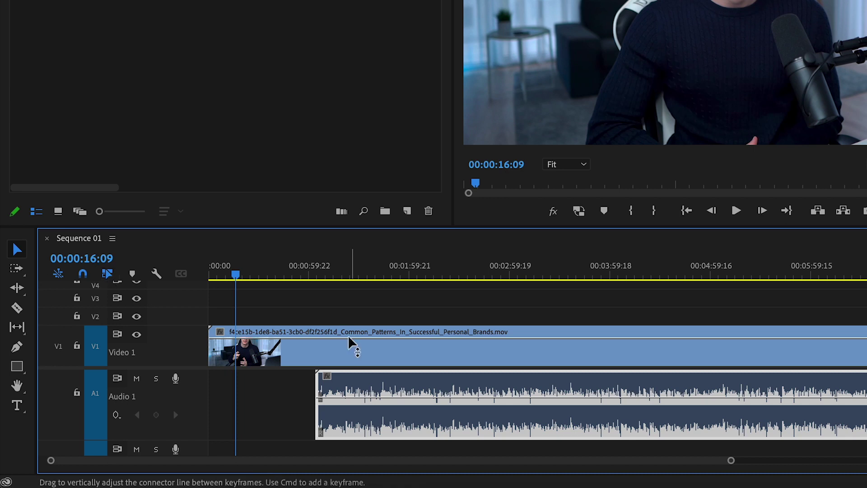
pyautogui.click(107, 274)
pyautogui.moveTo(288, 305); pyautogui.dragTo(381, 403)
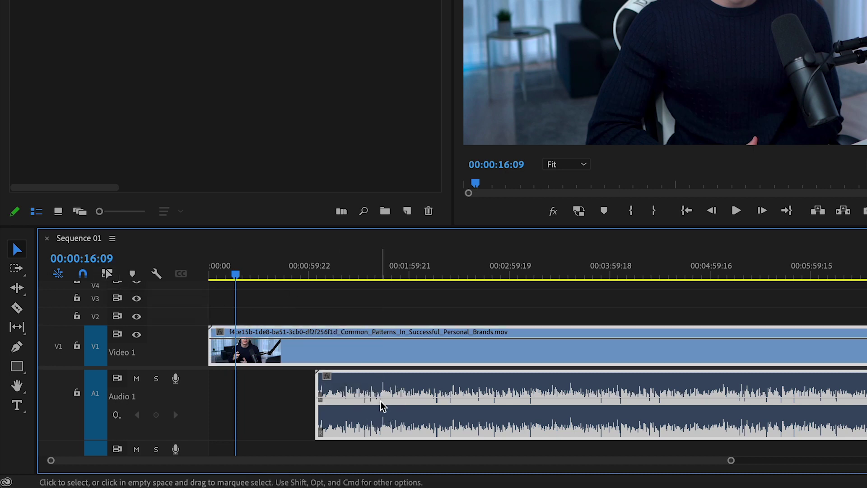
pyautogui.press('Delete')
pyautogui.moveTo(145, 0); pyautogui.dragTo(258, 361)
pyautogui.moveTo(310, 394); pyautogui.dragTo(424, 381)
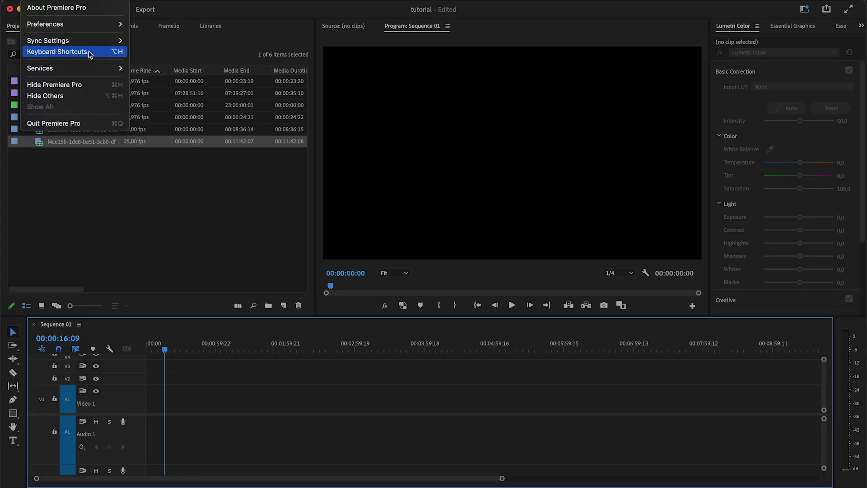
# Step: Search the keyboard shortcuts for LINKED, check the shortcut assigned to Linked Selection, and close the settings
pyautogui.click(89, 55)
pyautogui.write('k')
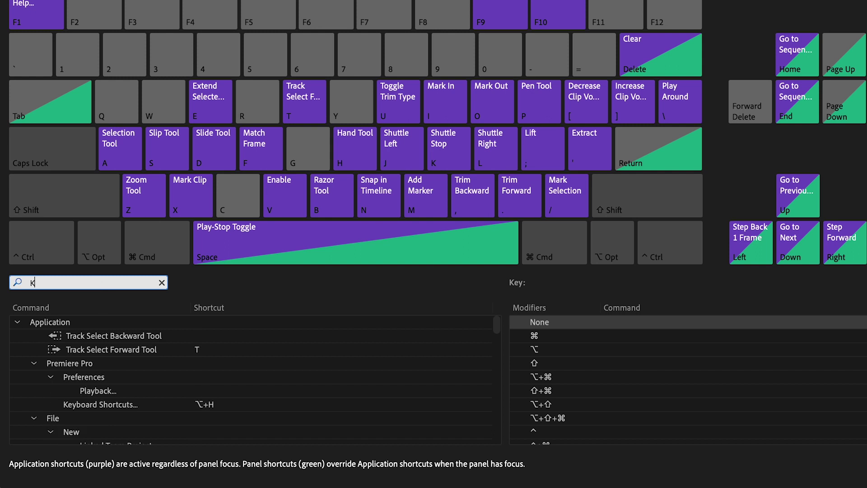
pyautogui.press('BackSpace')
pyautogui.write('LINKED')
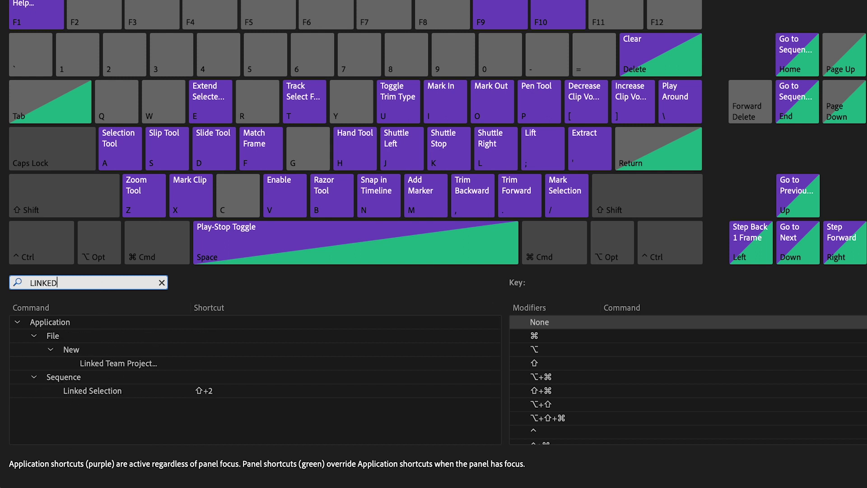
pyautogui.click(109, 398)
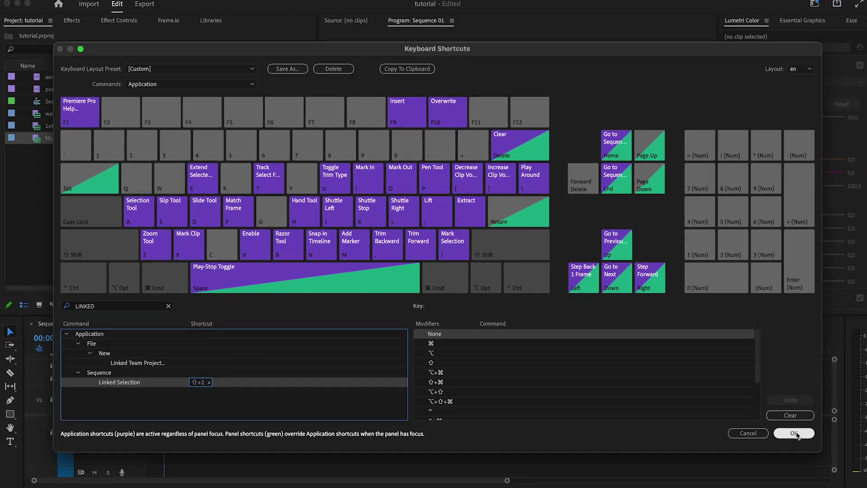
pyautogui.click(789, 433)
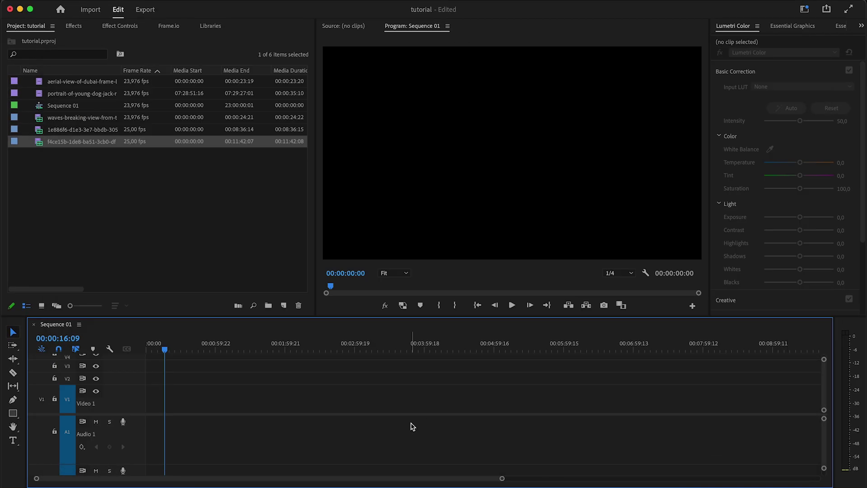
# Step: Open the list of available workspaces
pyautogui.click(82, 352)
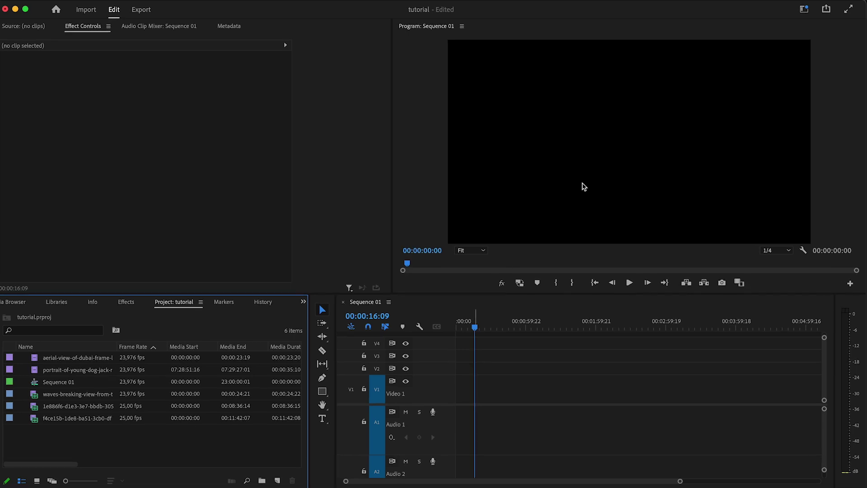
pyautogui.click(803, 10)
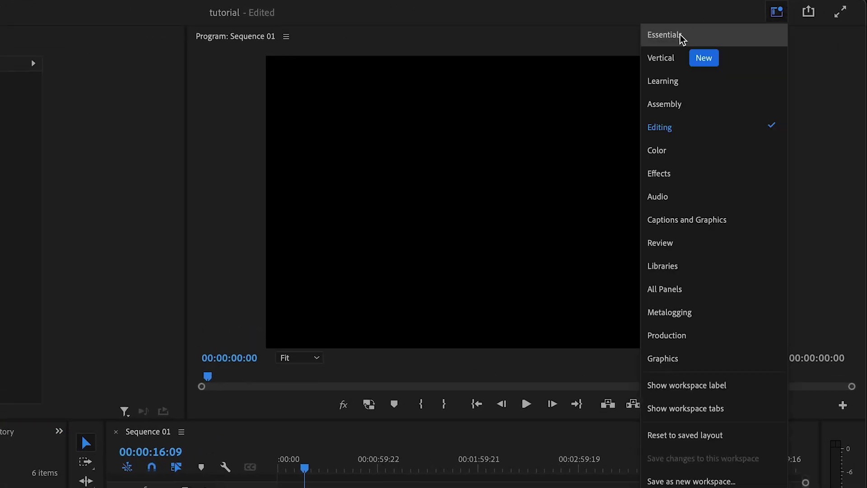